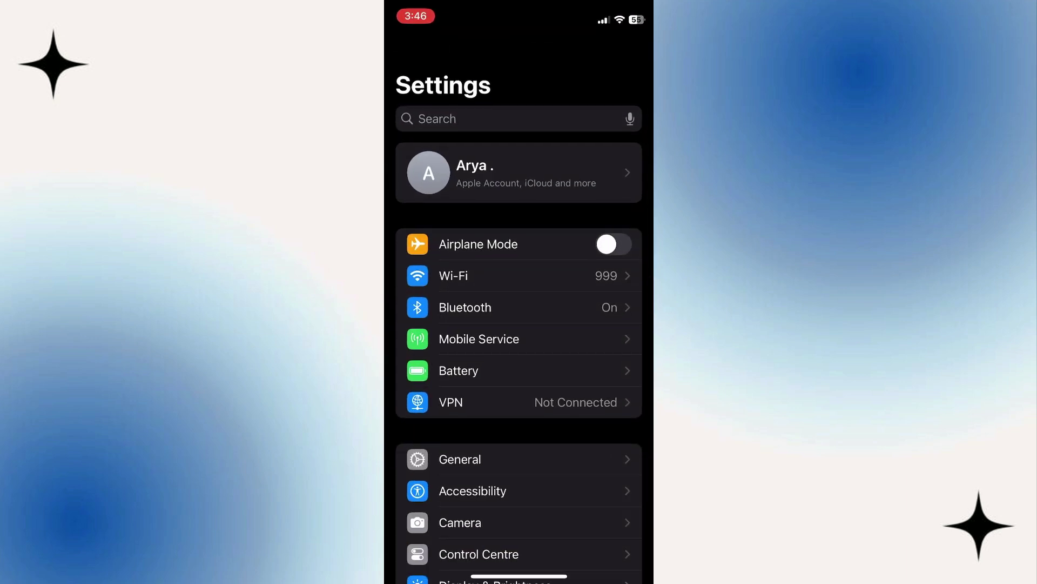
pyautogui.scroll(-3, 519, 325)
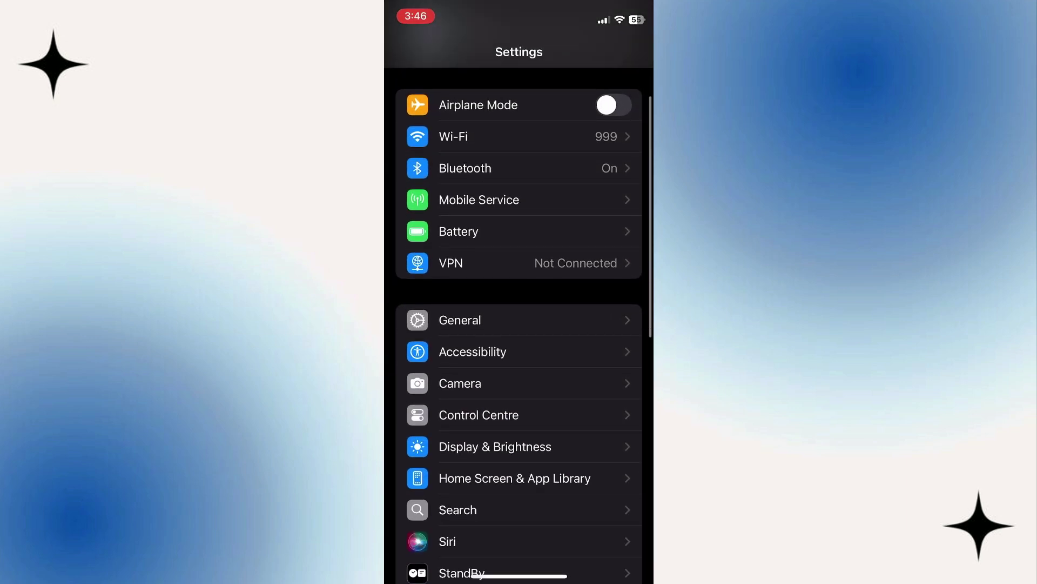
# Run a software update check from General and confirm iOS 18.0 is current
pyautogui.click(459, 317)
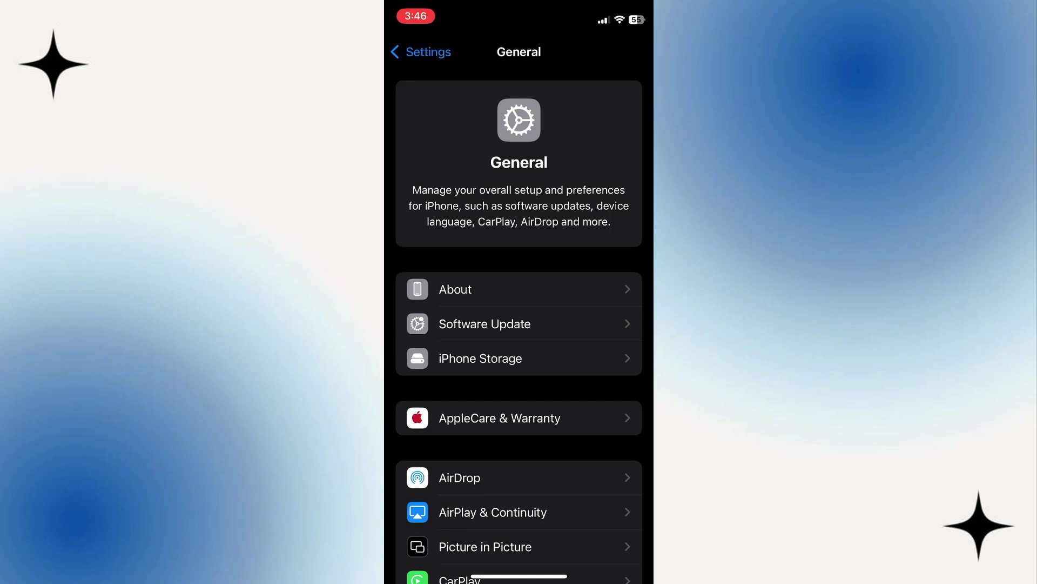
pyautogui.click(485, 323)
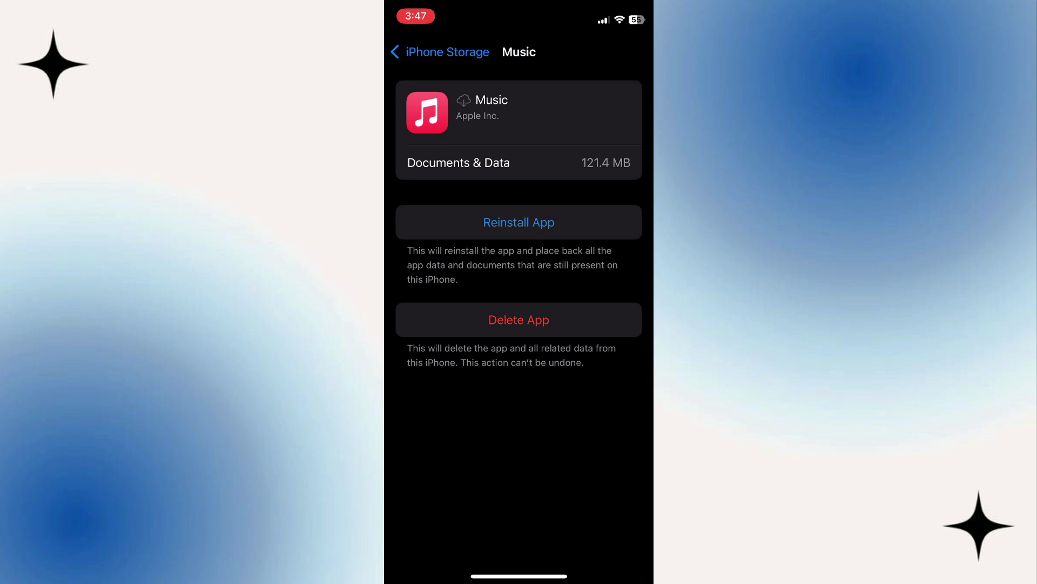
# Reinstall Music from its storage page, then swipe up to the home screen
pyautogui.click(519, 222)
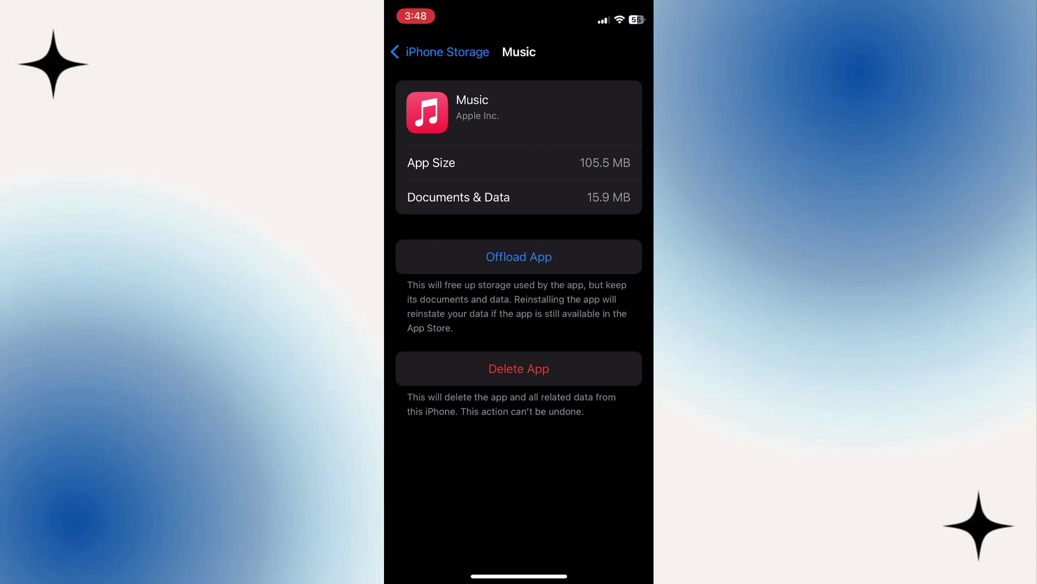
pyautogui.moveTo(520, 575); pyautogui.dragTo(518, 365)
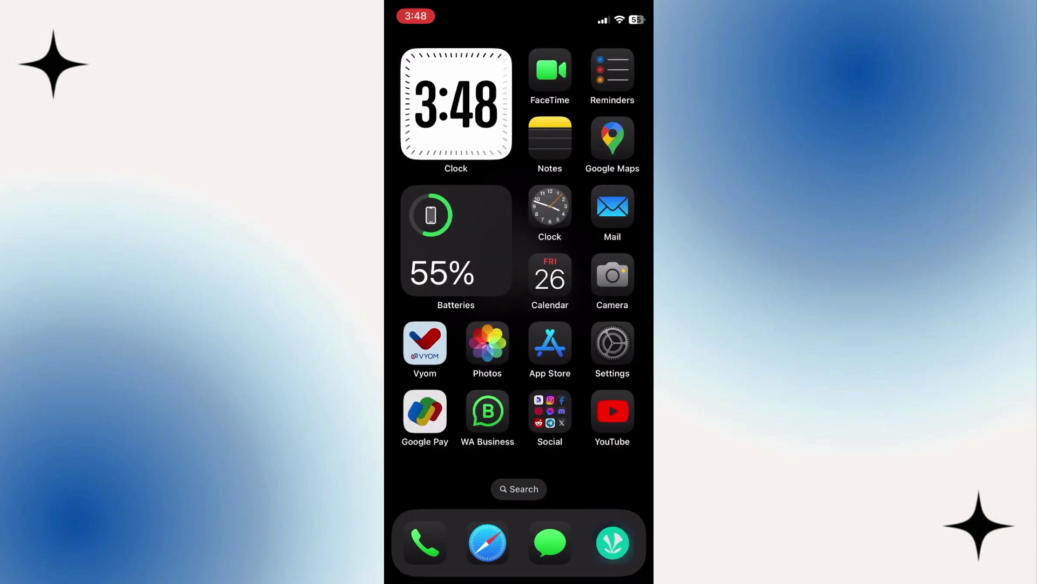